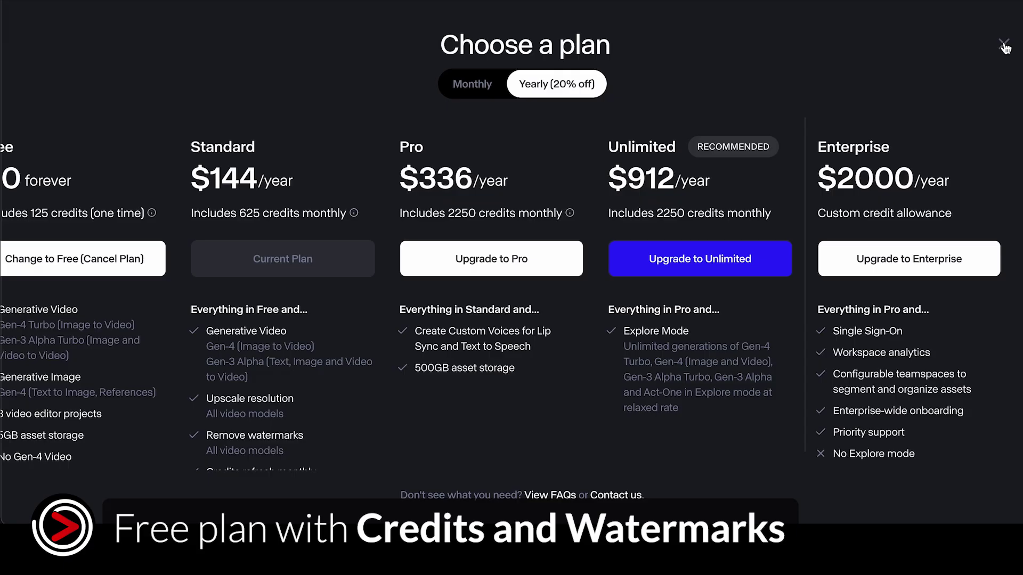
# Step: Close the plan overview, start a new session and upload the portrait of the man as a reference image
pyautogui.click(1004, 45)
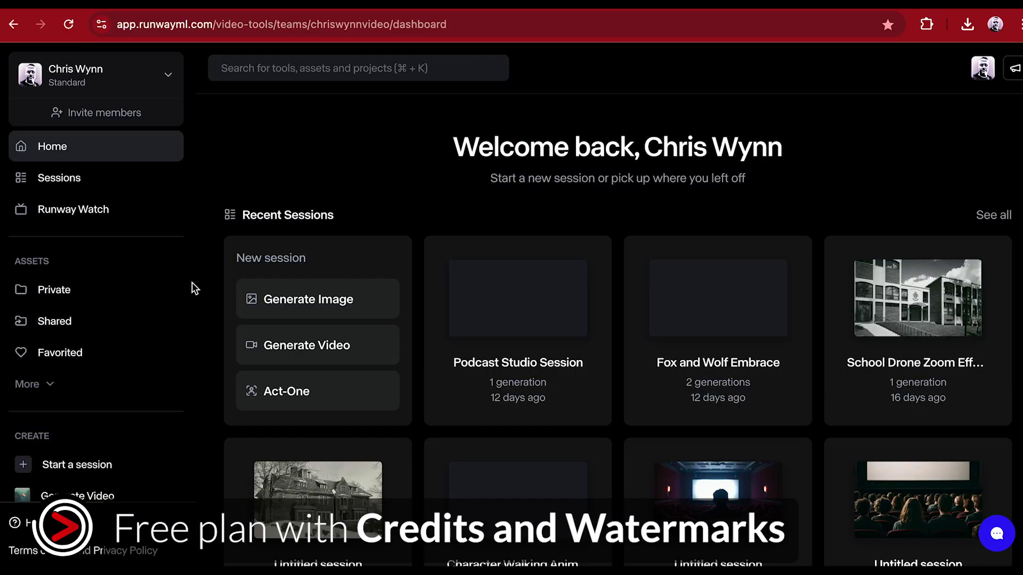
pyautogui.scroll(-3, 162, 354)
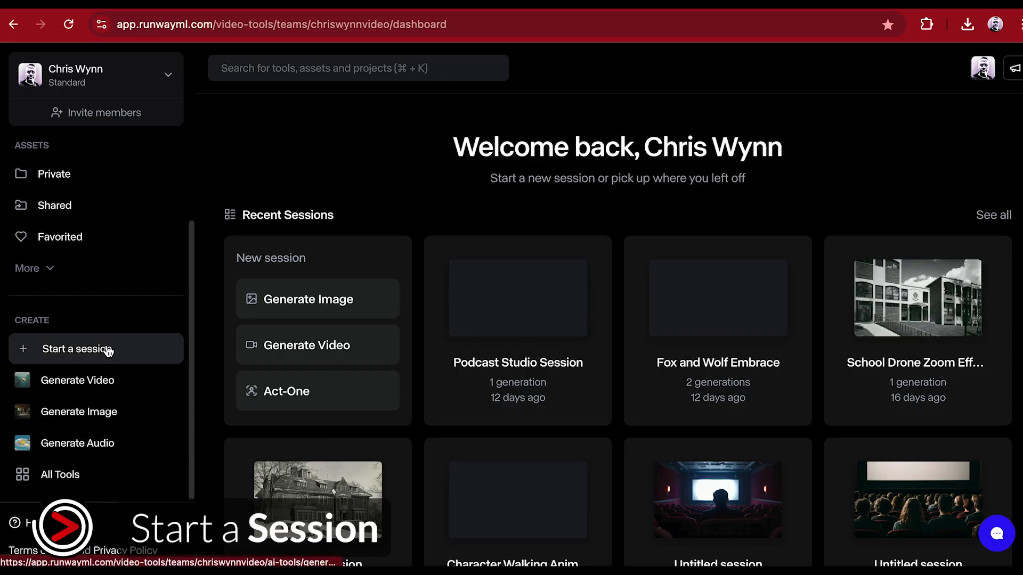
pyautogui.click(98, 353)
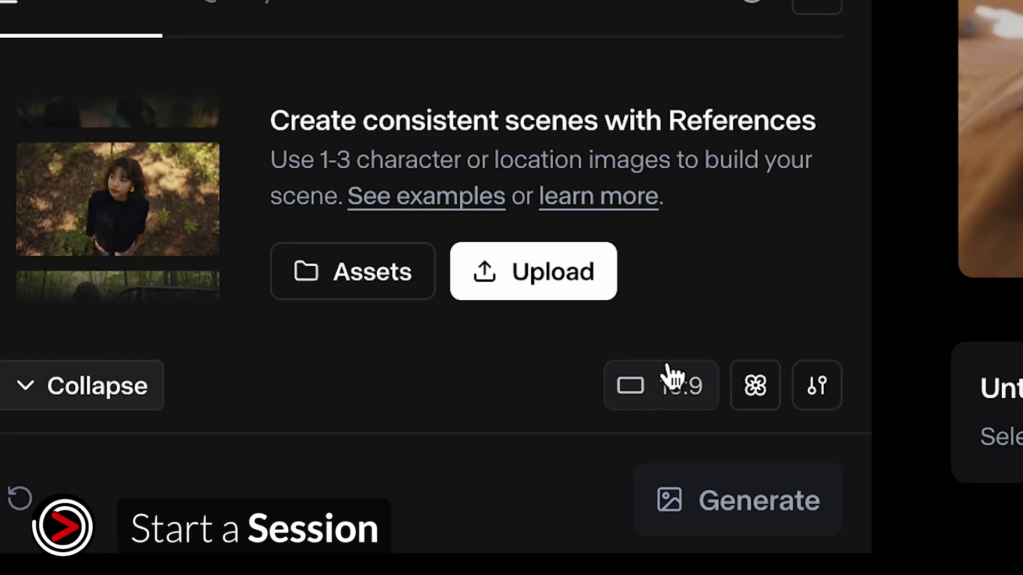
pyautogui.click(564, 283)
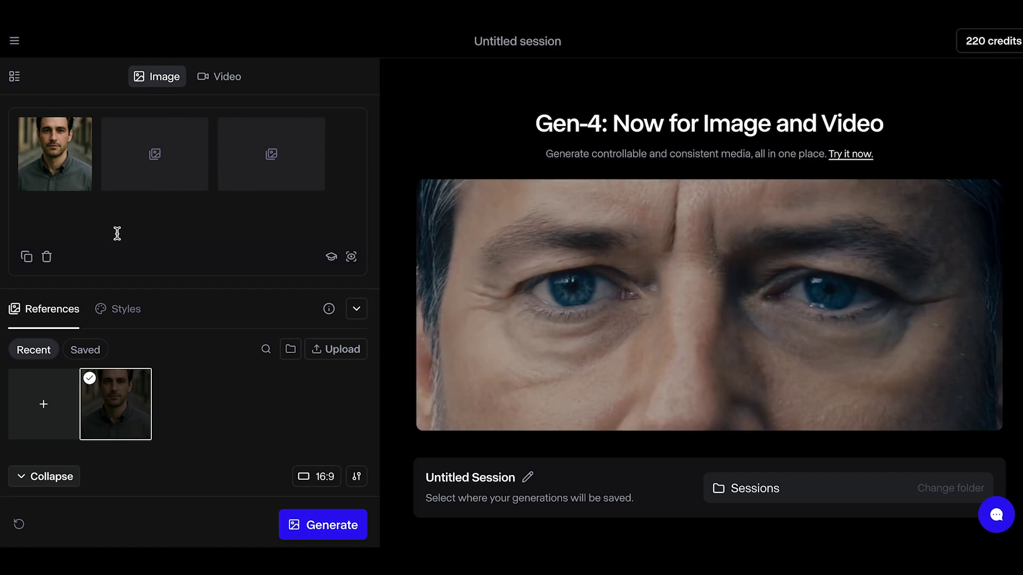
# Step: Name the uploaded portrait reference Man
pyautogui.moveTo(66, 181)
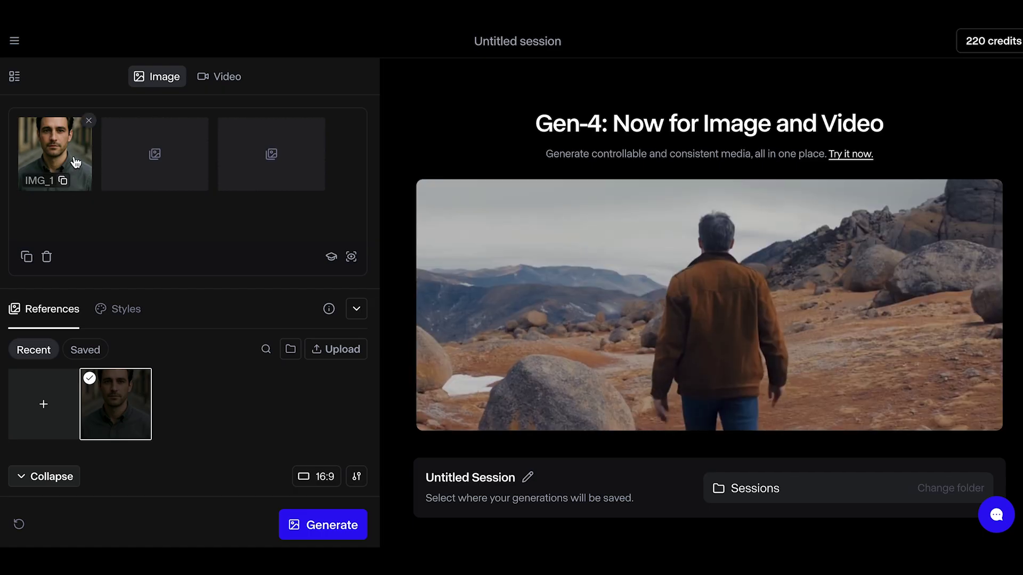
pyautogui.moveTo(133, 385)
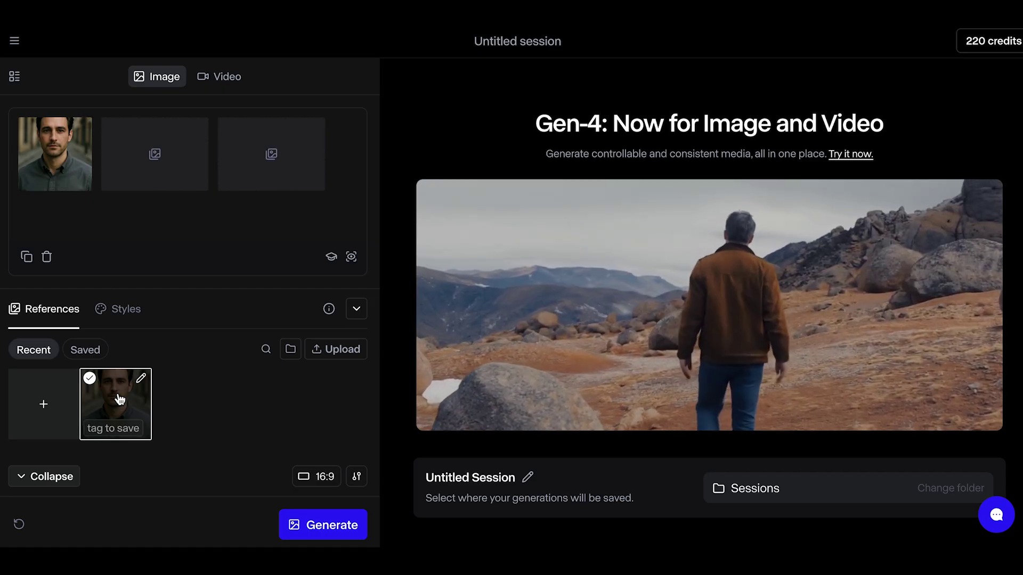
pyautogui.click(142, 382)
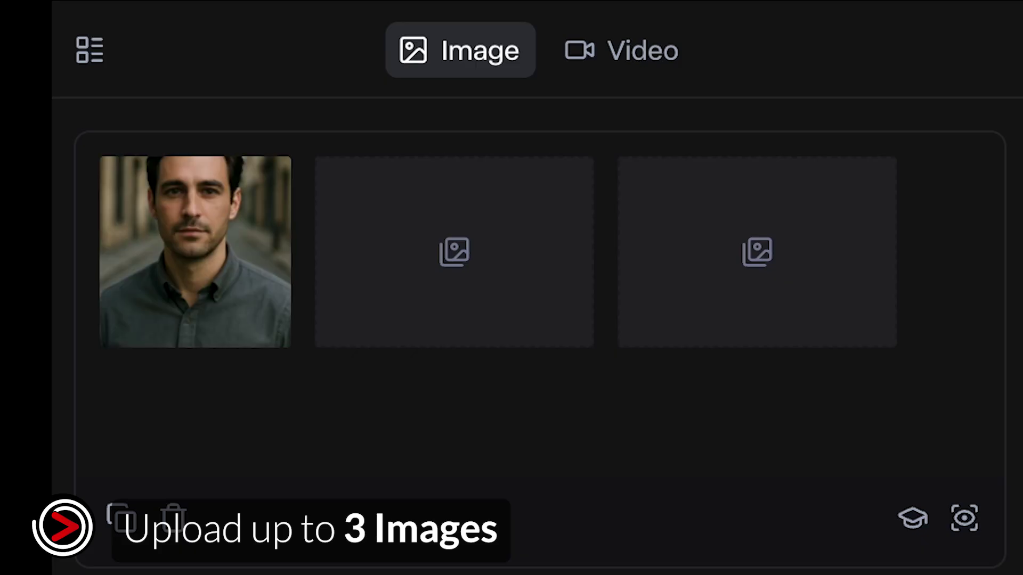
pyautogui.moveTo(222, 326)
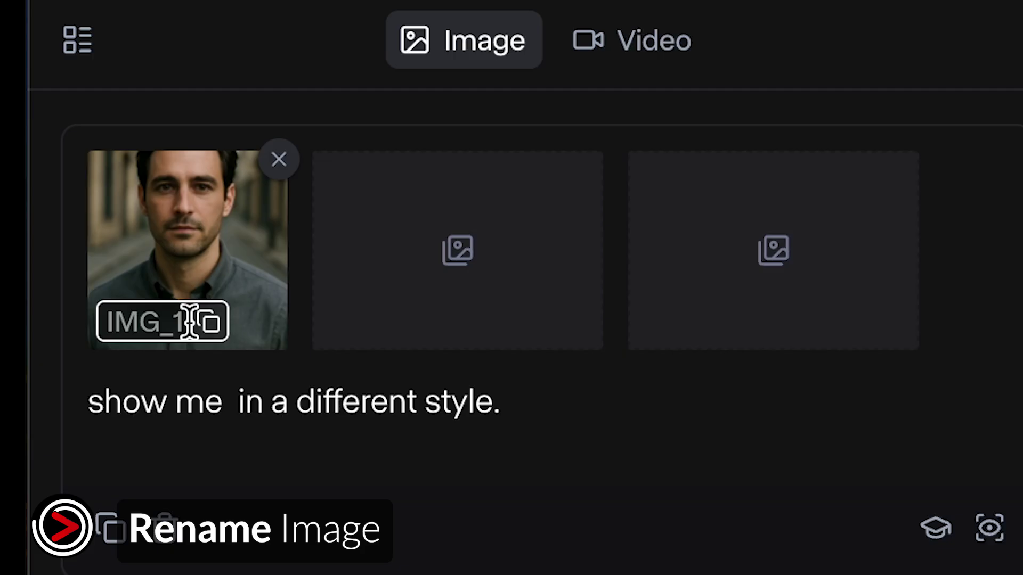
pyautogui.click(189, 322)
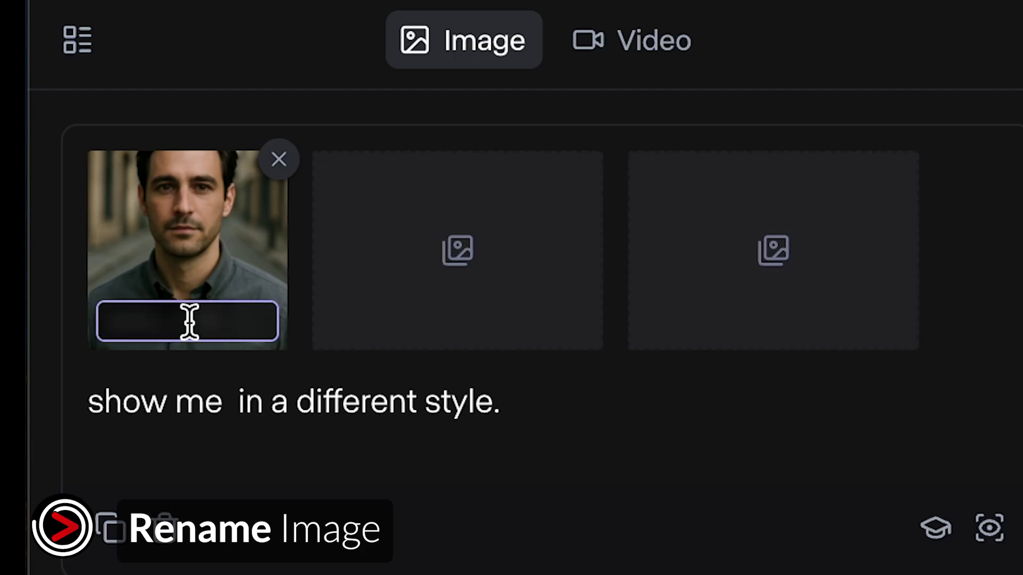
pyautogui.write('Man')
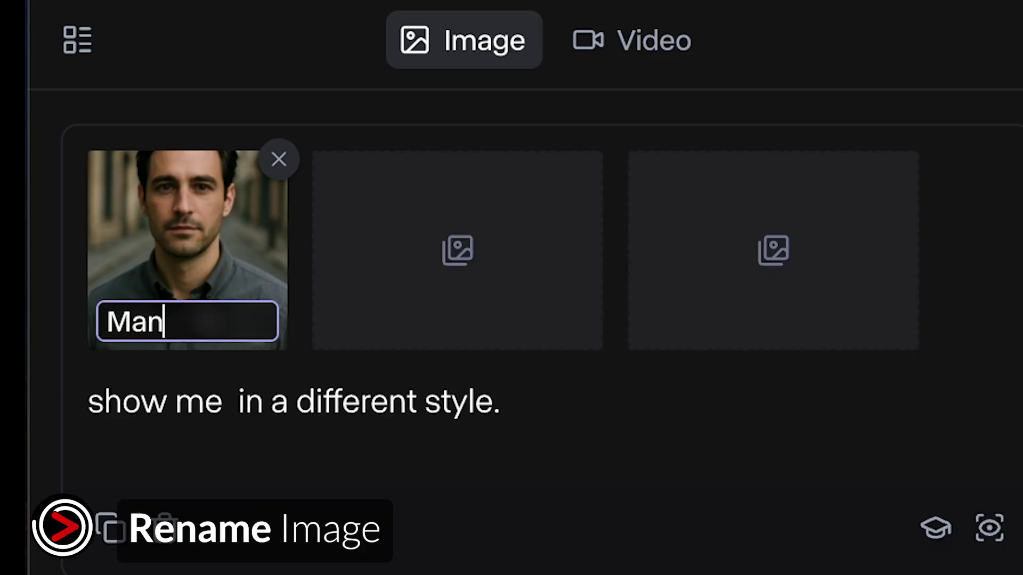
pyautogui.press('Return')
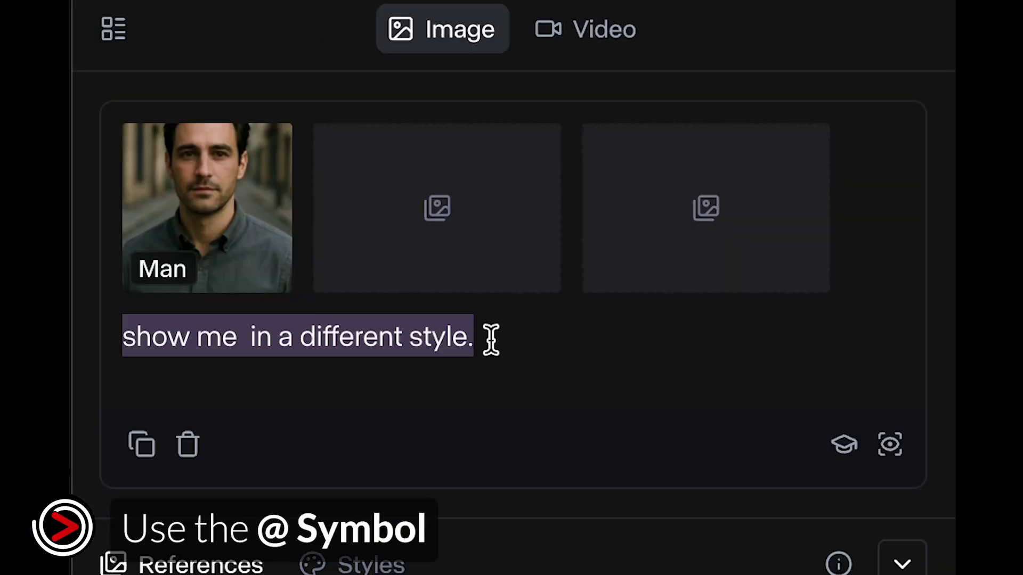
pyautogui.click(490, 340)
pyautogui.press('BackSpace')
pyautogui.press('BackSpace')
pyautogui.press('BackSpace')
pyautogui.press('BackSpace')
pyautogui.press('BackSpace')
pyautogui.press('BackSpace')
pyautogui.press('BackSpace')
pyautogui.press('BackSpace')
pyautogui.press('BackSpace')
pyautogui.press('BackSpace')
pyautogui.press('BackSpace')
pyautogui.press('BackSpace')
pyautogui.press('BackSpace')
pyautogui.press('BackSpace')
pyautogui.press('BackSpace')
pyautogui.press('BackSpace')
pyautogui.press('BackSpace')
pyautogui.press('BackSpace')
pyautogui.press('BackSpace')
pyautogui.press('BackSpace')
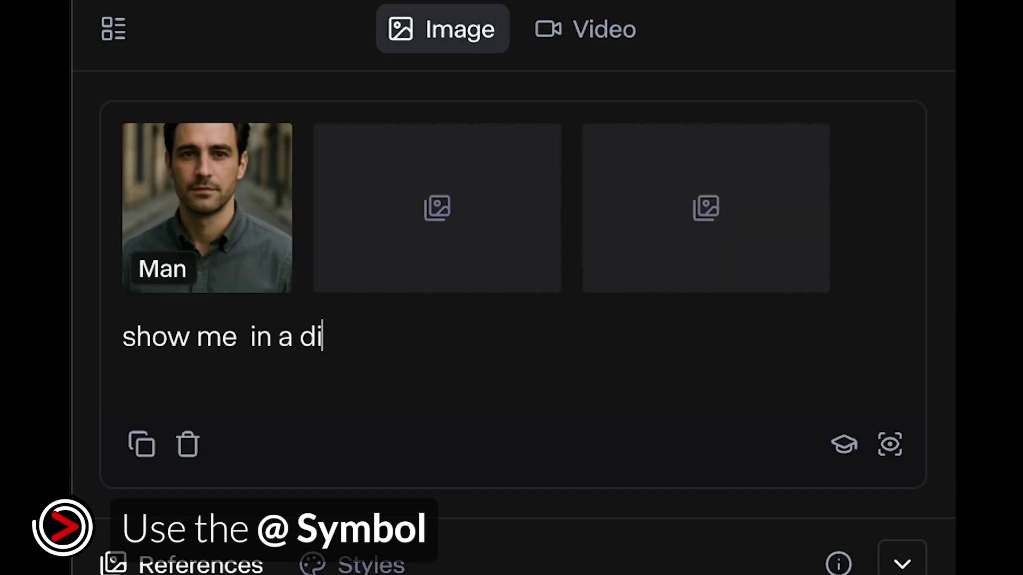
pyautogui.press('BackSpace')
pyautogui.press('BackSpace')
pyautogui.press('BackSpace')
pyautogui.press('BackSpace')
pyautogui.press('BackSpace')
pyautogui.press('BackSpace')
pyautogui.press('BackSpace')
pyautogui.press('BackSpace')
pyautogui.press('BackSpace')
pyautogui.press('BackSpace')
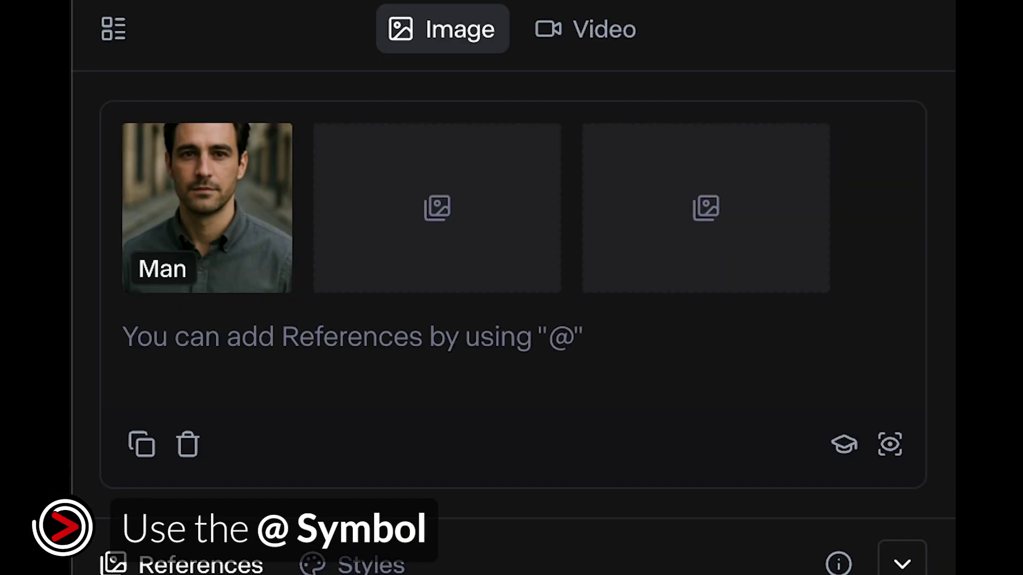
pyautogui.write('@')
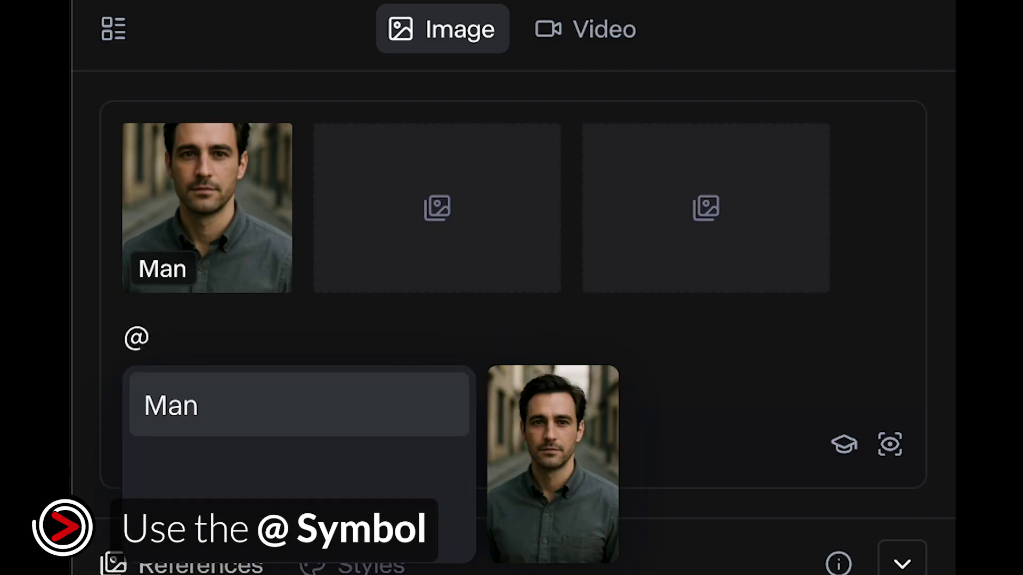
pyautogui.click(343, 421)
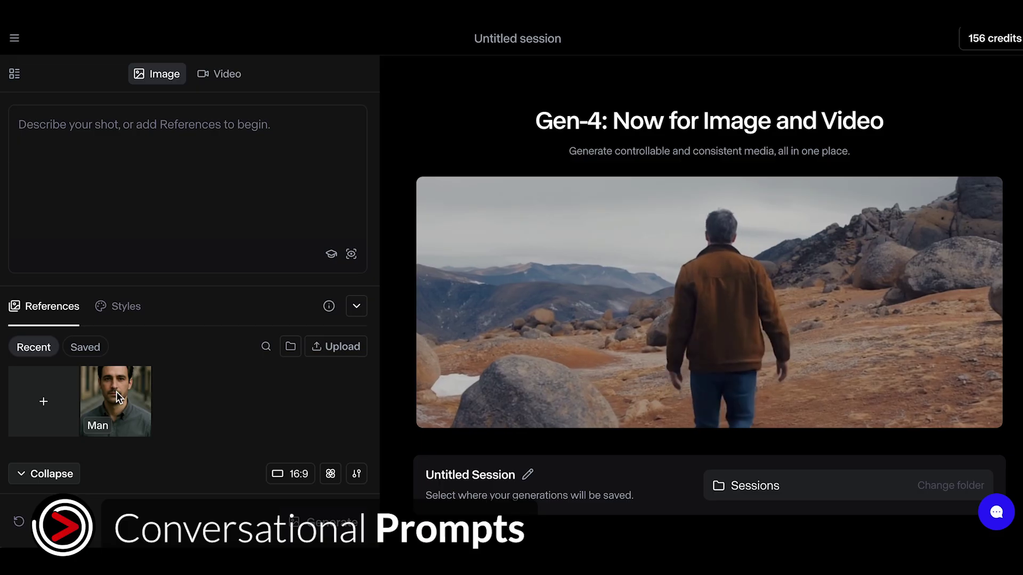
pyautogui.click(117, 384)
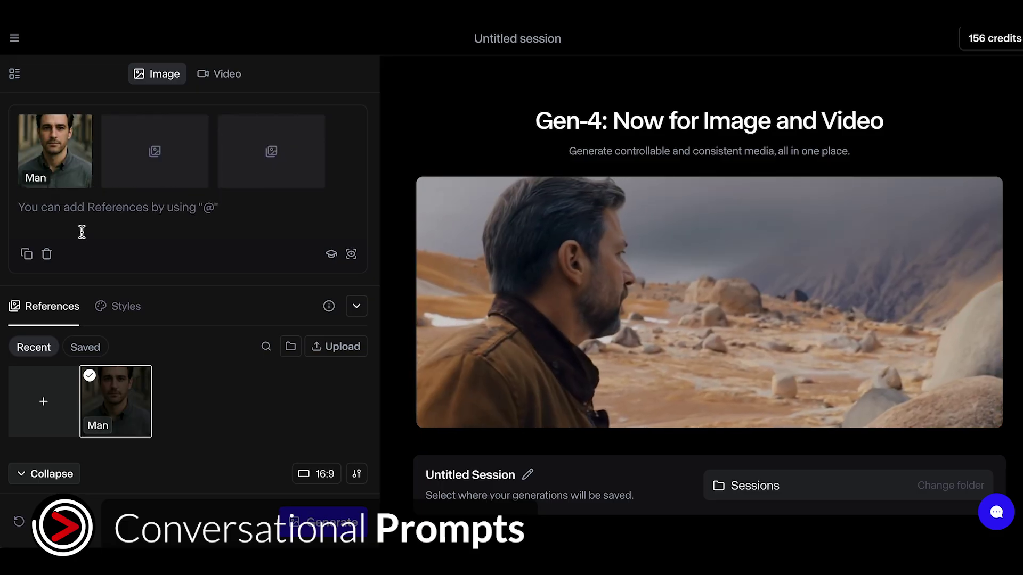
pyautogui.click(75, 210)
pyautogui.write('Show ')
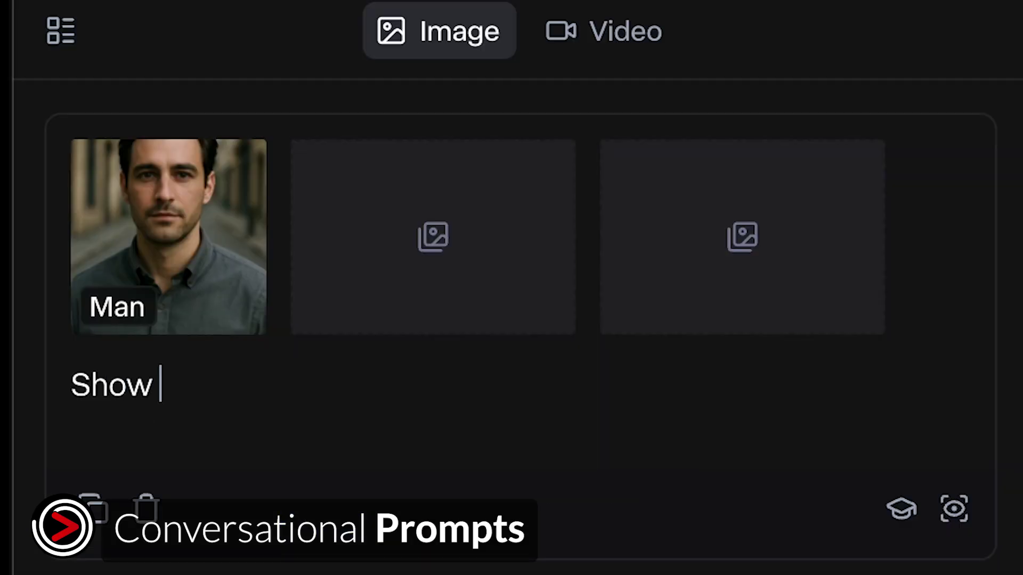
pyautogui.write('me @')
pyautogui.click(274, 459)
pyautogui.write('in')
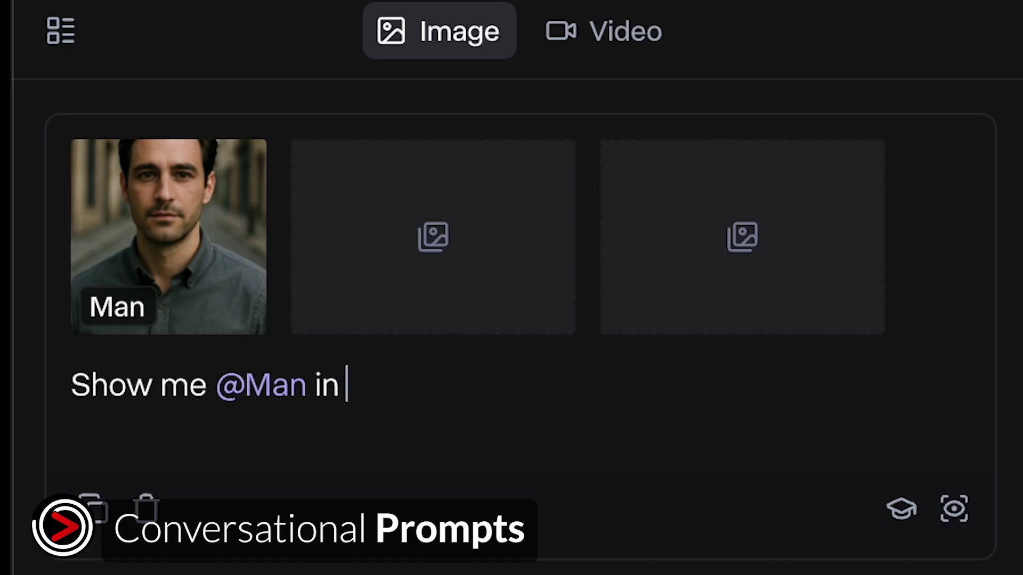
pyautogui.write(' a different style.')
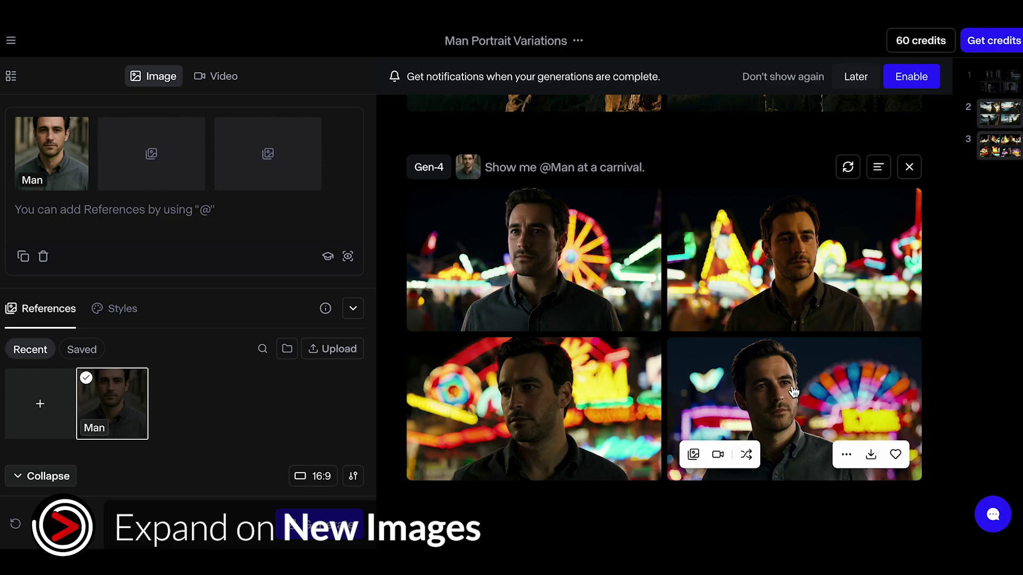
# Step: Add the fourth carnival image as a second reference and write the prompt "A new wider image of IMG_2"
pyautogui.moveTo(793, 392); pyautogui.dragTo(205, 235)
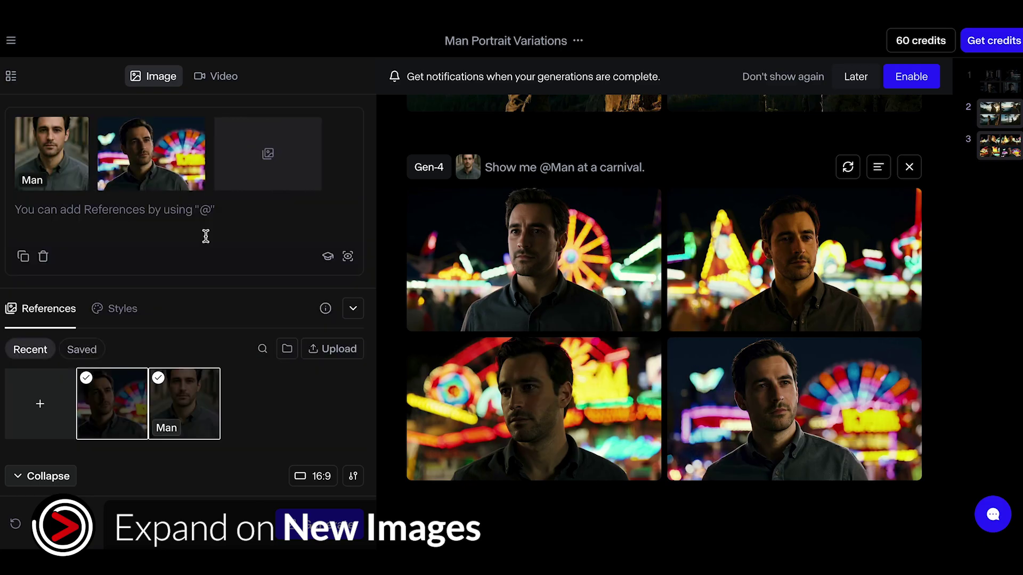
pyautogui.click(149, 212)
pyautogui.write('A')
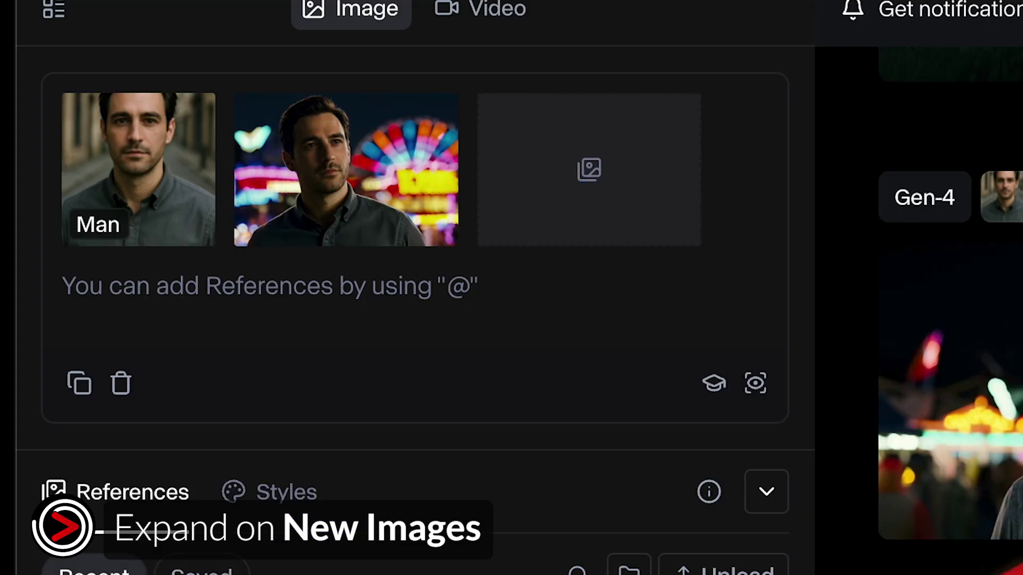
pyautogui.write('A new')
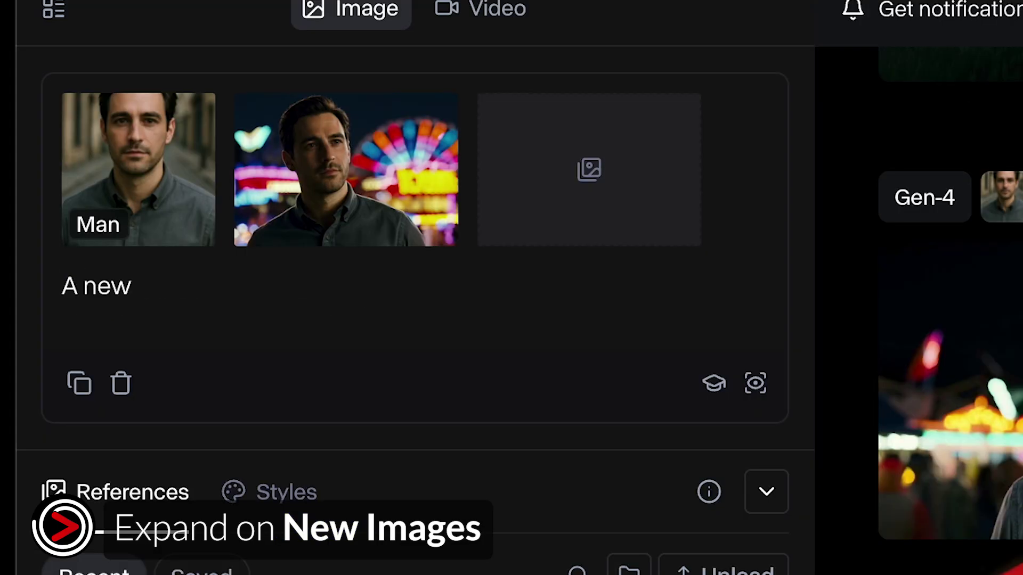
pyautogui.write(' wider image of @')
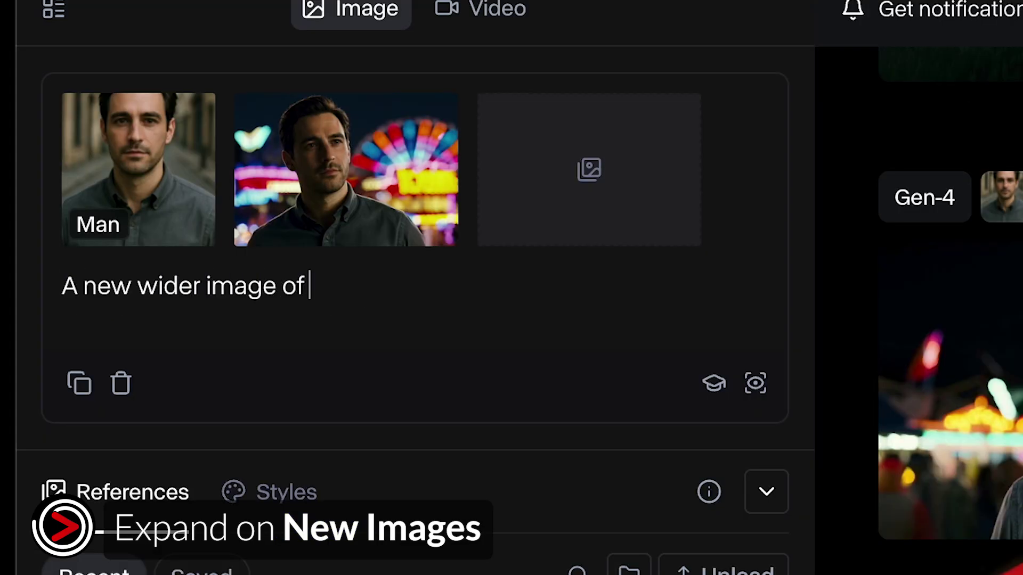
pyautogui.write('im')
pyautogui.click(414, 366)
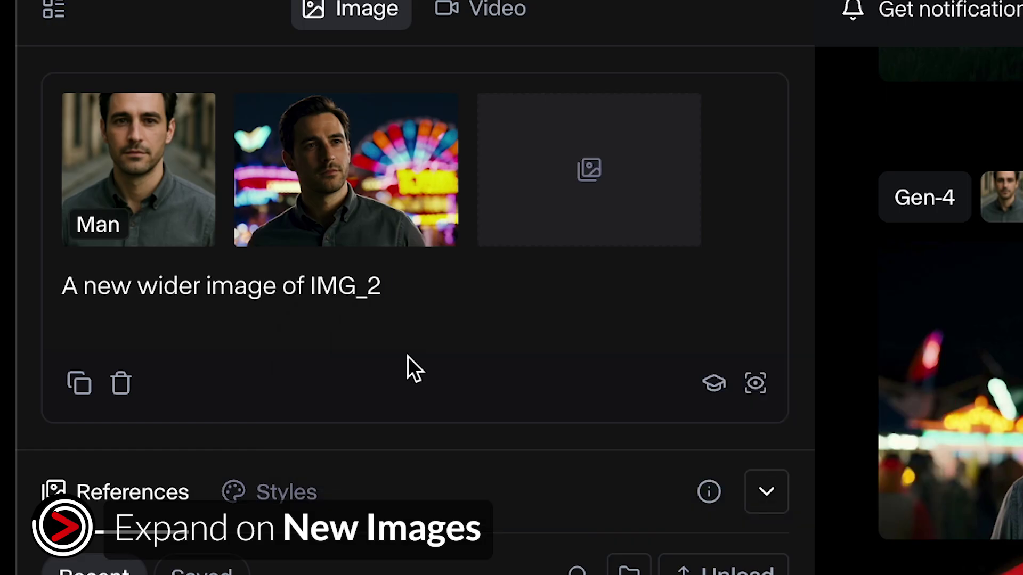
pyautogui.press('Return')
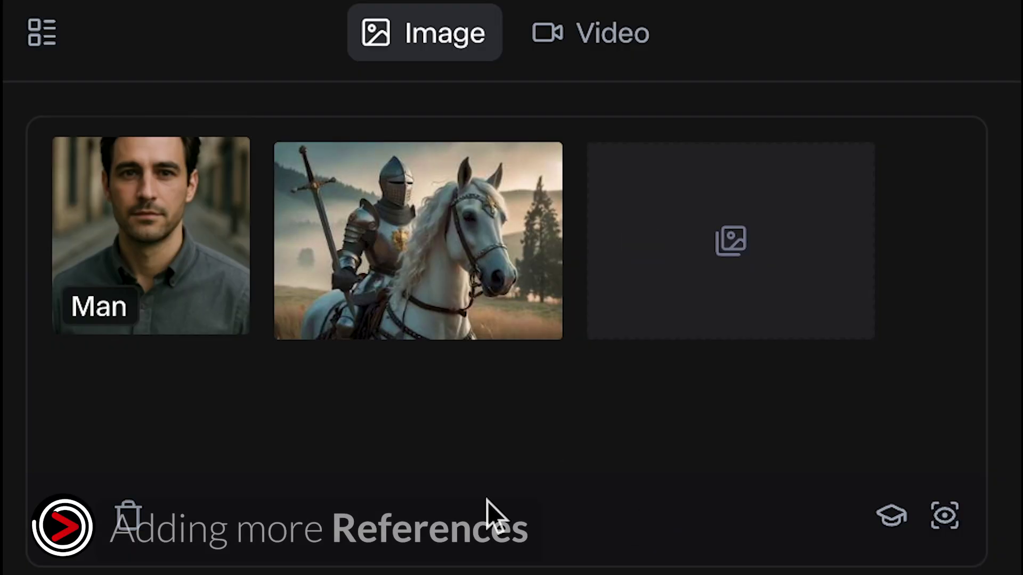
# Step: Name the reference image of the armoured rider on the white horse Knight
pyautogui.click(377, 306)
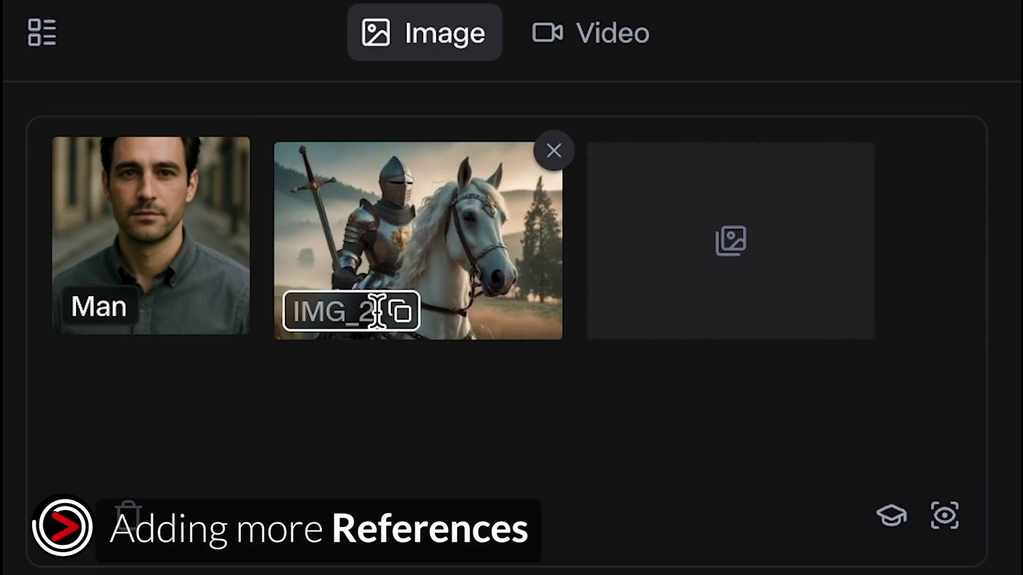
pyautogui.click(380, 311)
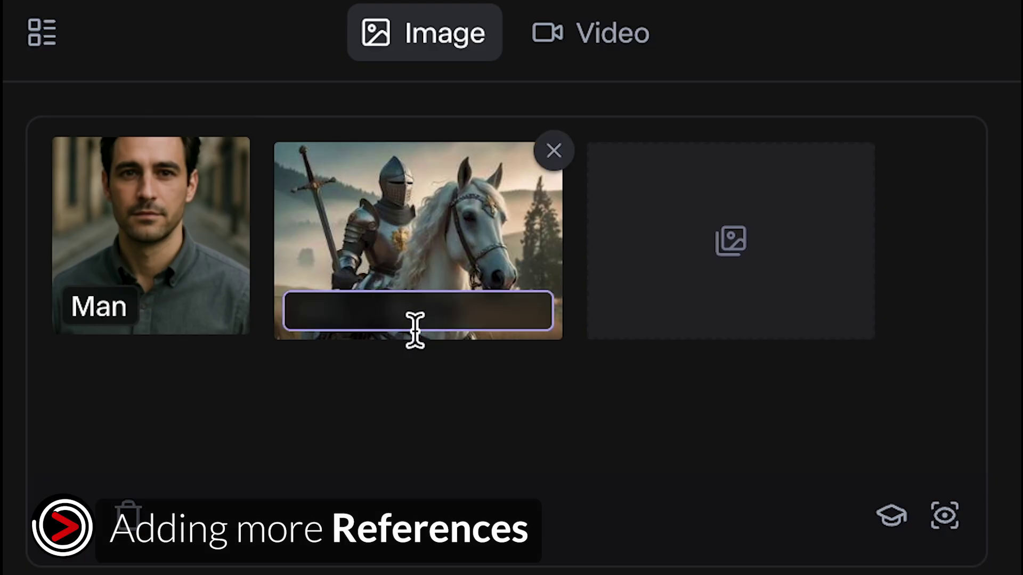
pyautogui.write('Knight')
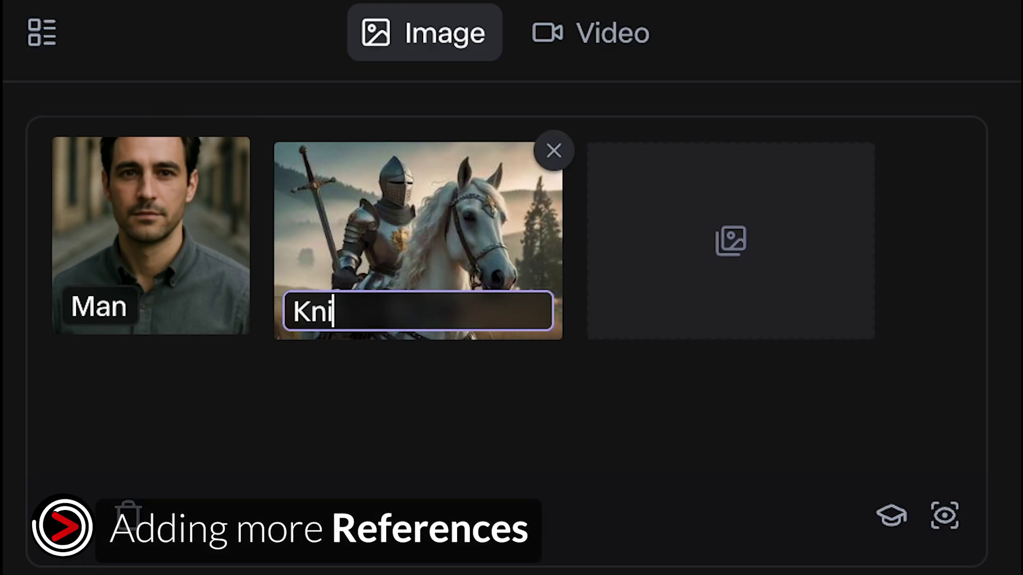
pyautogui.click(474, 487)
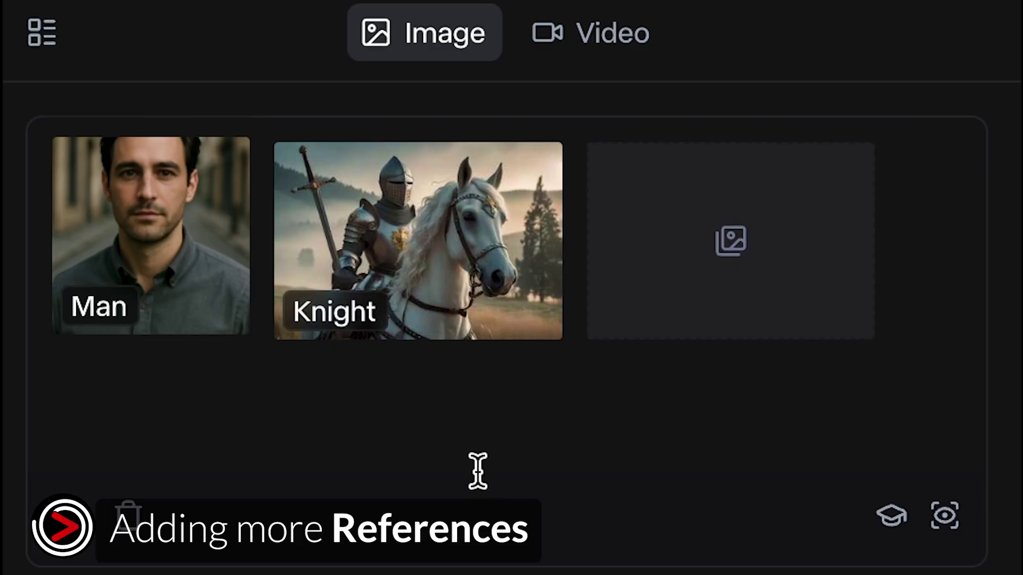
# Step: Add the mountain lake landscape as the third reference image and name it Mountains
pyautogui.click(689, 278)
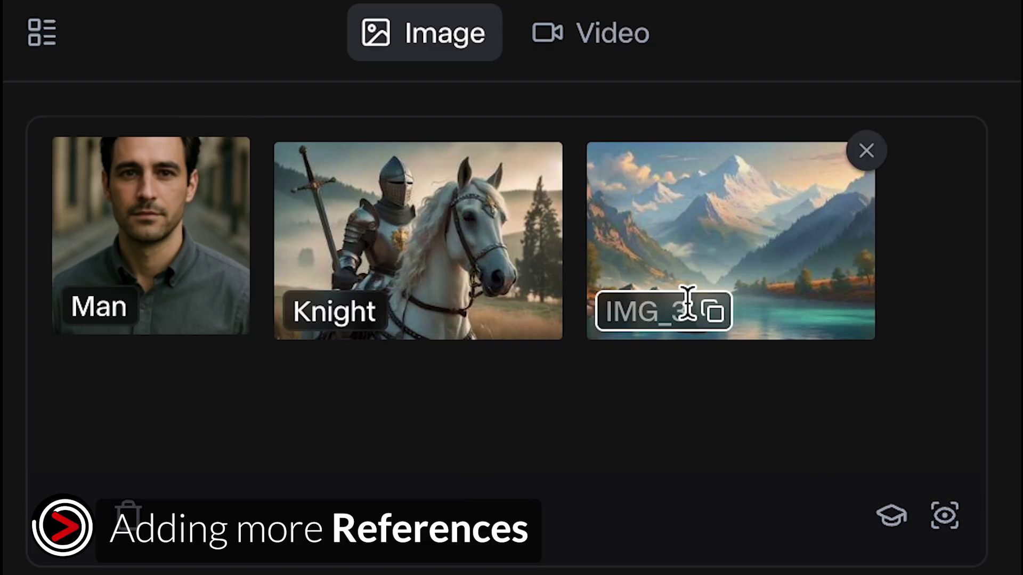
pyautogui.click(689, 311)
pyautogui.write('M')
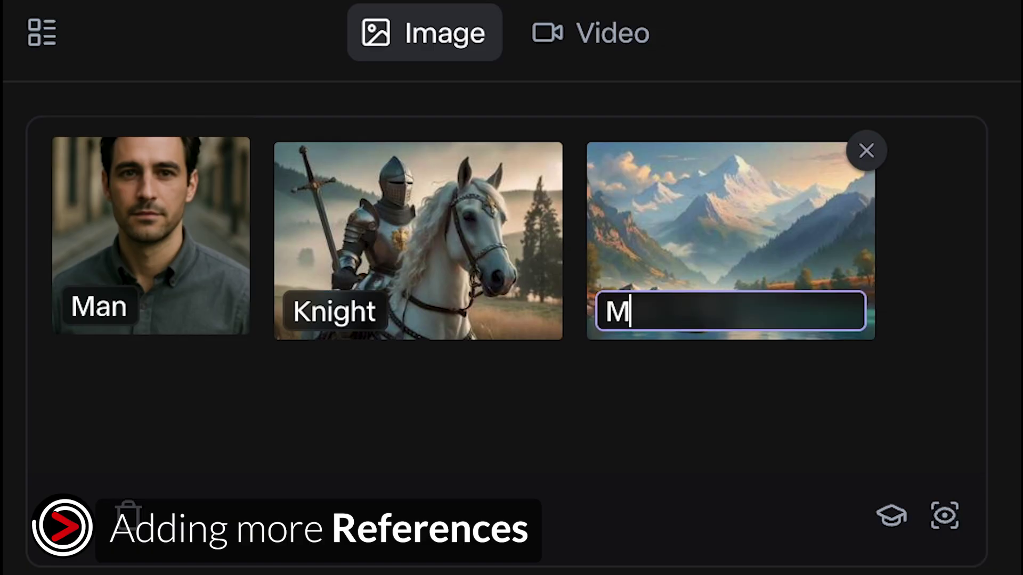
pyautogui.write('ountains')
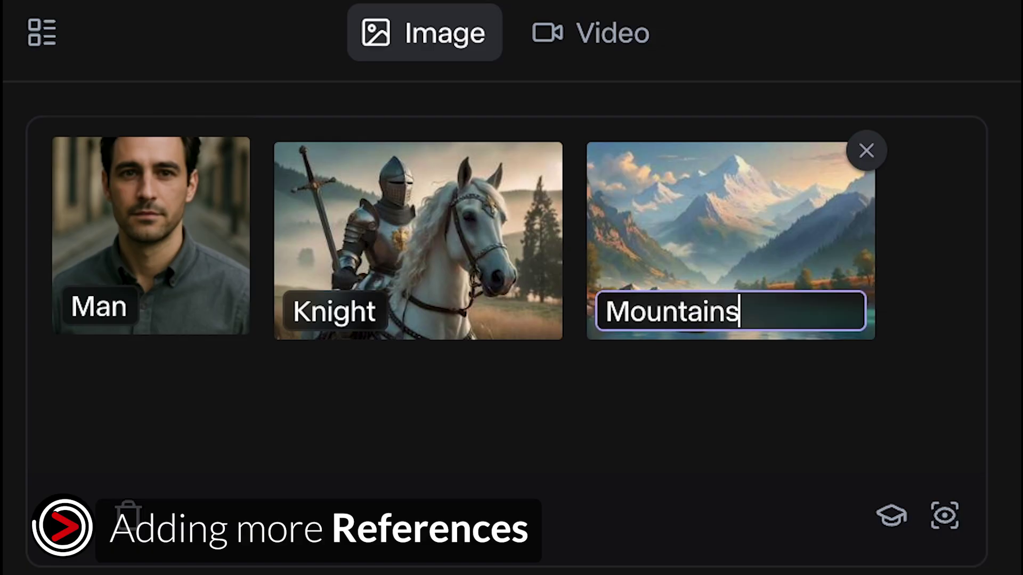
pyautogui.click(694, 452)
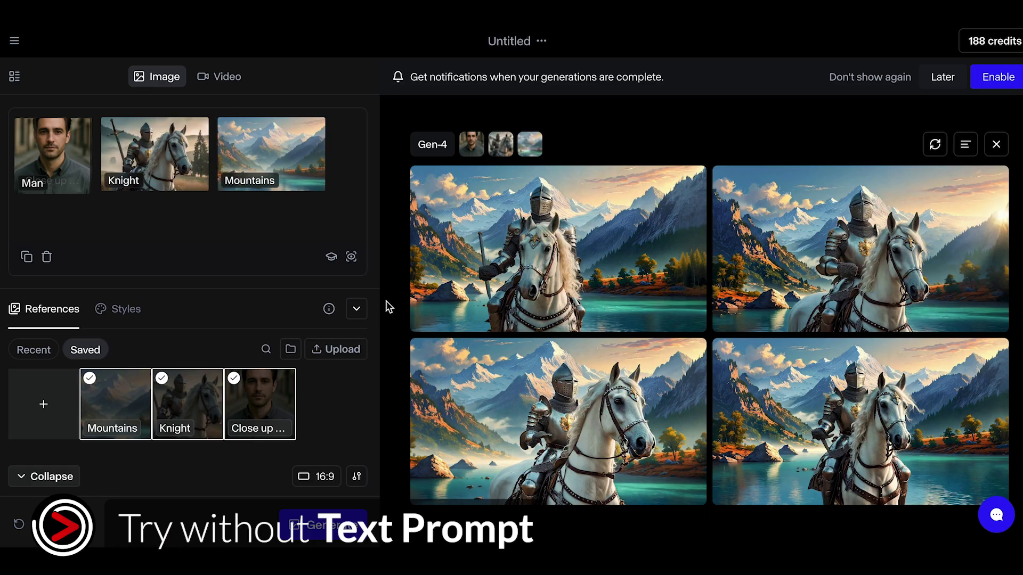
# Step: Open the first generated image of the knight in the mountains to examine it at full size
pyautogui.moveTo(535, 261)
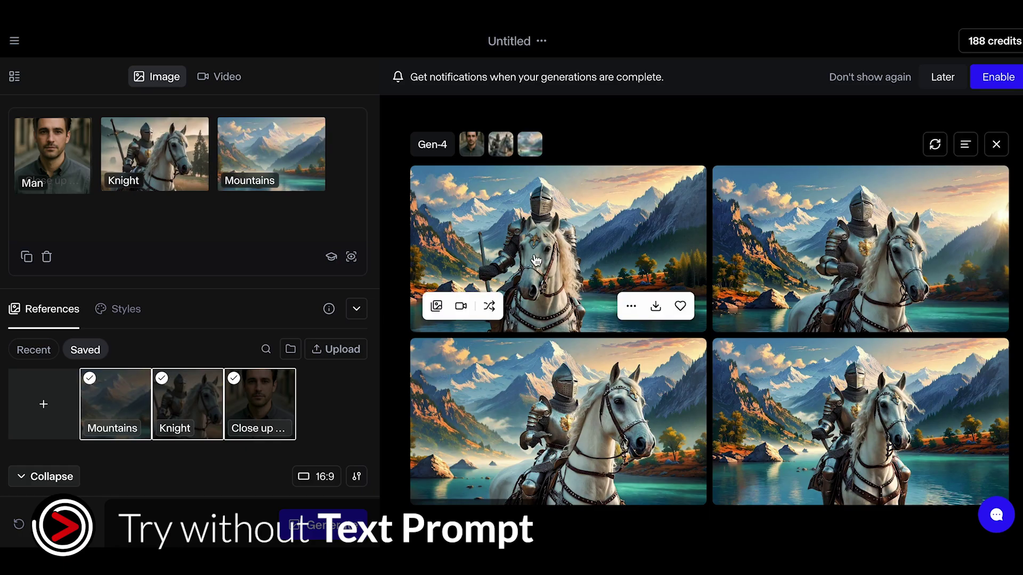
pyautogui.click(587, 246)
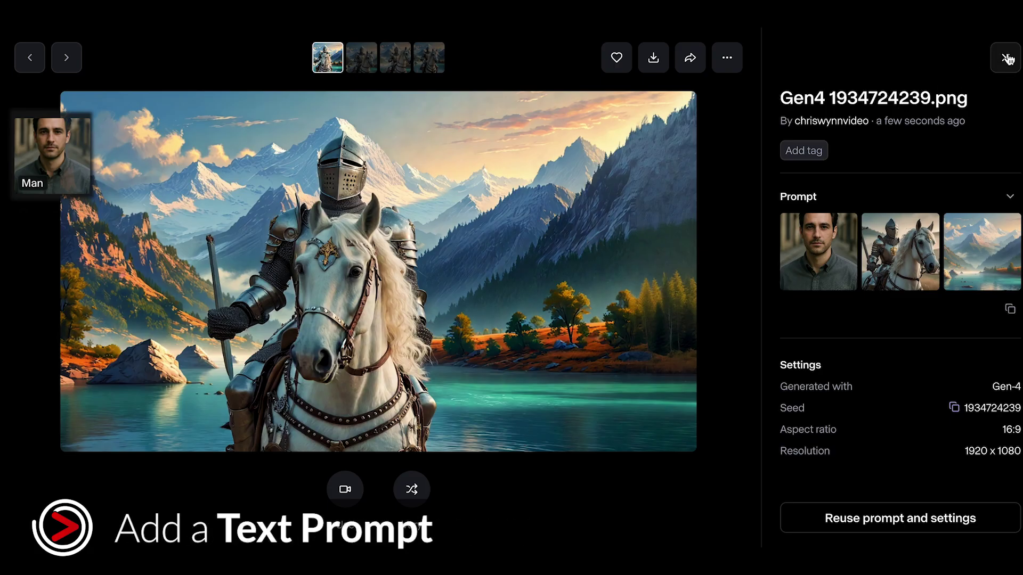
pyautogui.click(1005, 58)
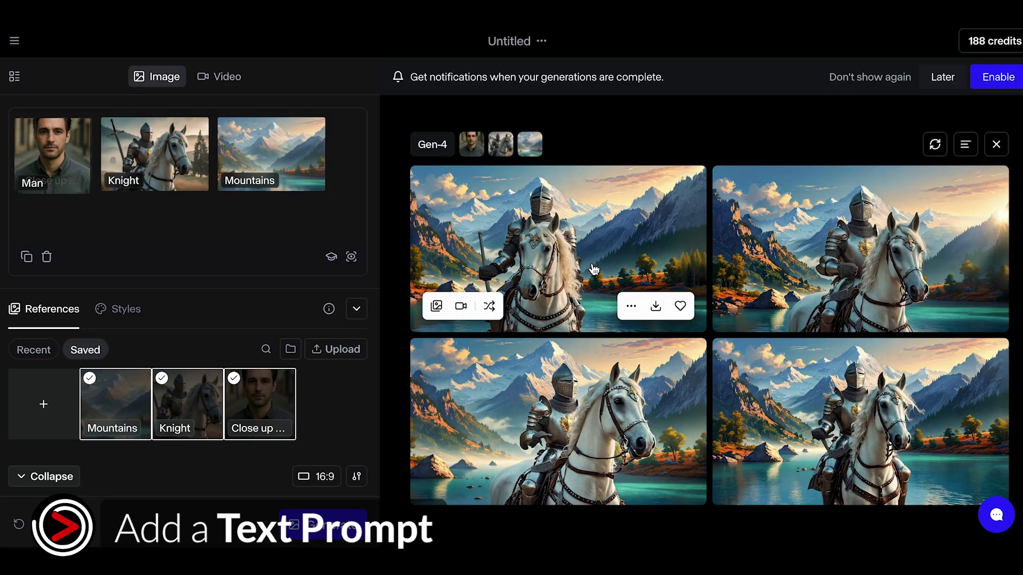
pyautogui.click(74, 212)
pyautogui.write('Show me @')
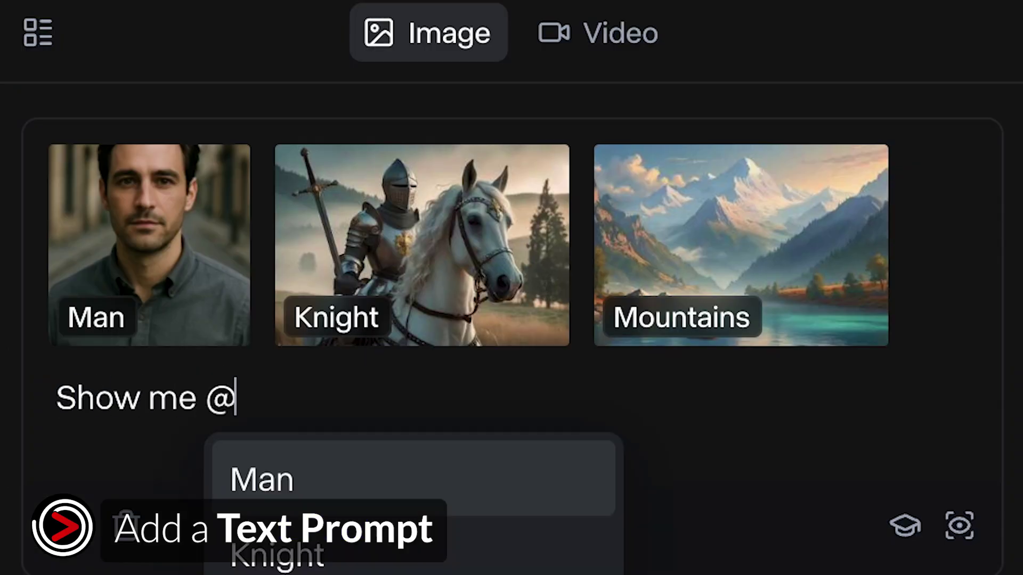
pyautogui.click(277, 493)
pyautogui.write('inthe')
pyautogui.press('BackSpace')
pyautogui.press('BackSpace')
pyautogui.press('BackSpace')
pyautogui.write('the @')
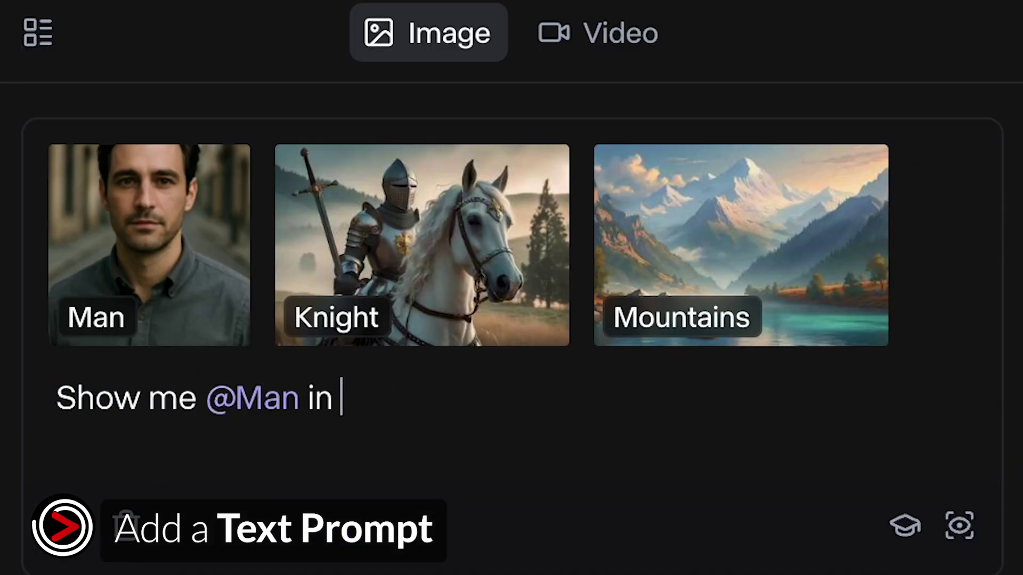
pyautogui.click(442, 557)
pyautogui.write('suit')
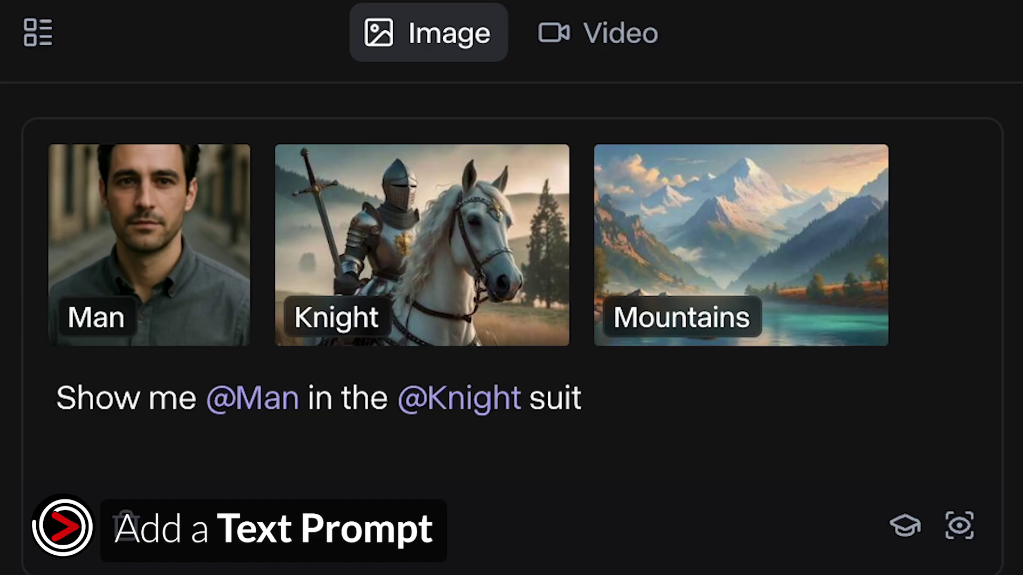
pyautogui.write(' riding the horse in the @')
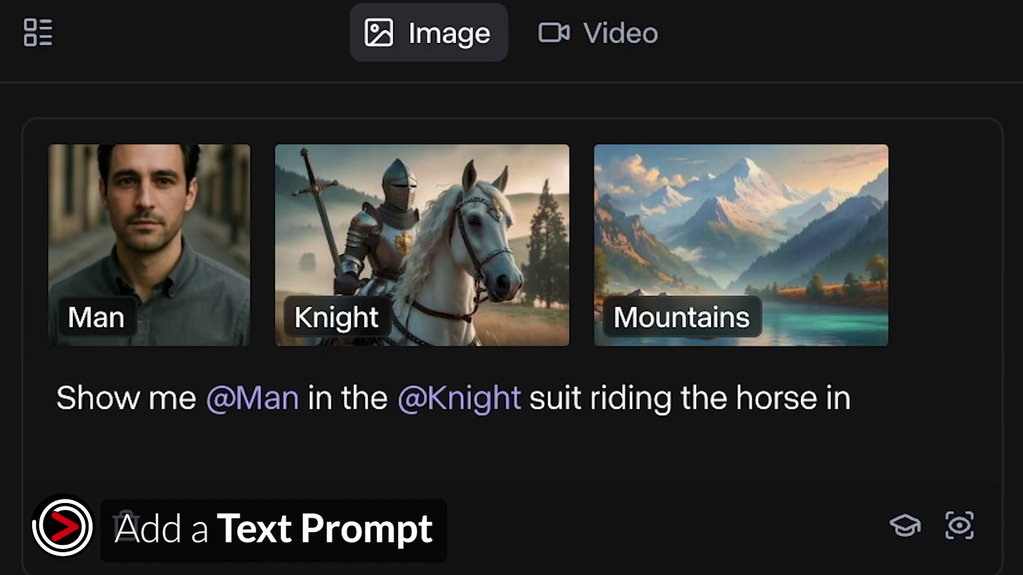
pyautogui.press('Down')
pyautogui.press('Down')
pyautogui.press('Return')
pyautogui.write('image.')
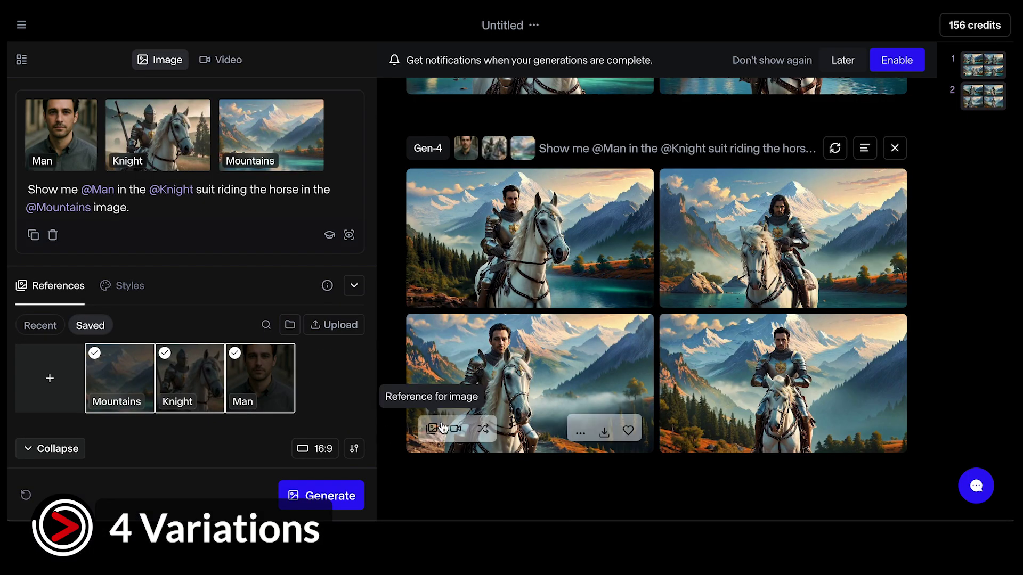
# Step: Open the first variation generated from the text prompt, the man in armour on the white horse, at full size
pyautogui.click(519, 240)
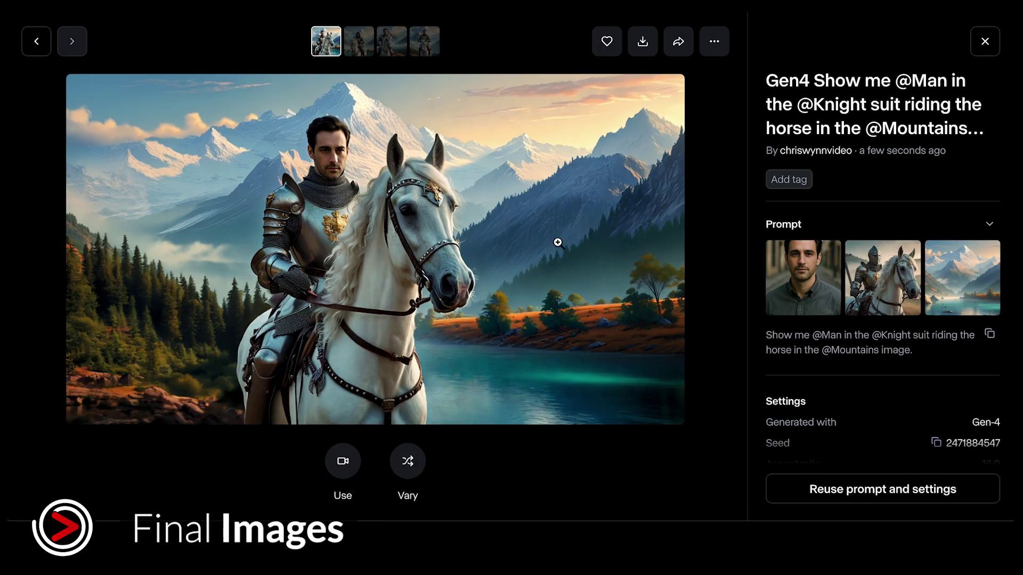